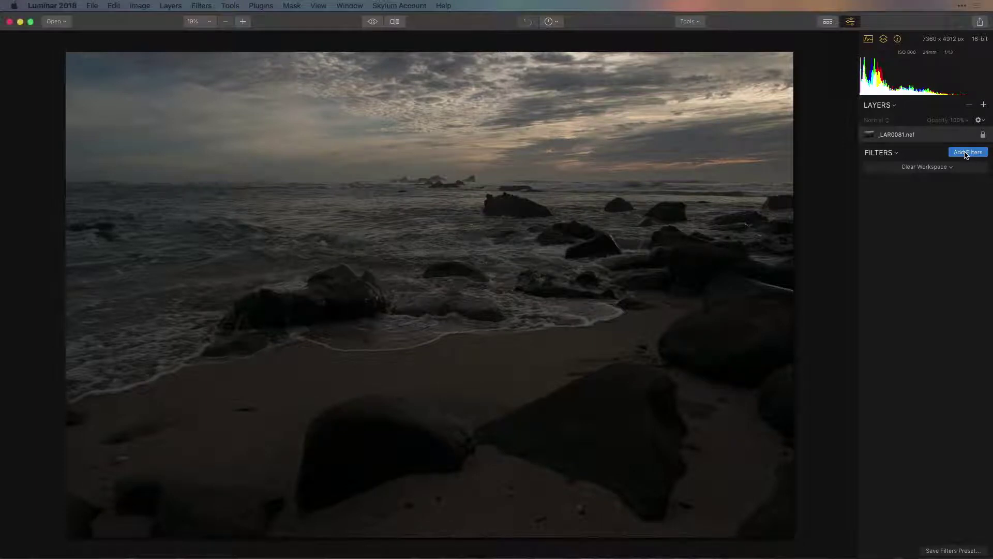
# Add RAW Develop from the Filters Catalog to the beach photo's Custom Workspace.
pyautogui.click(966, 154)
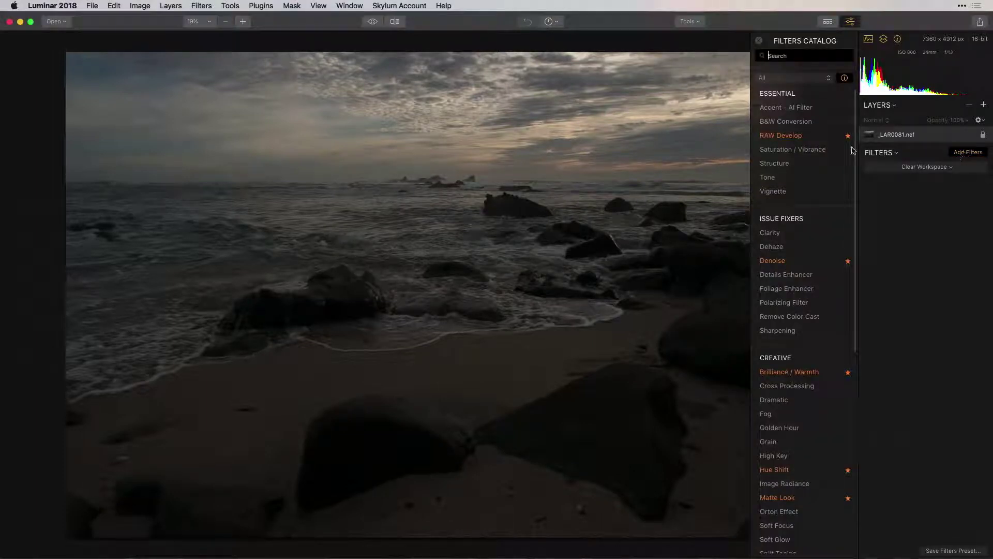
pyautogui.click(798, 136)
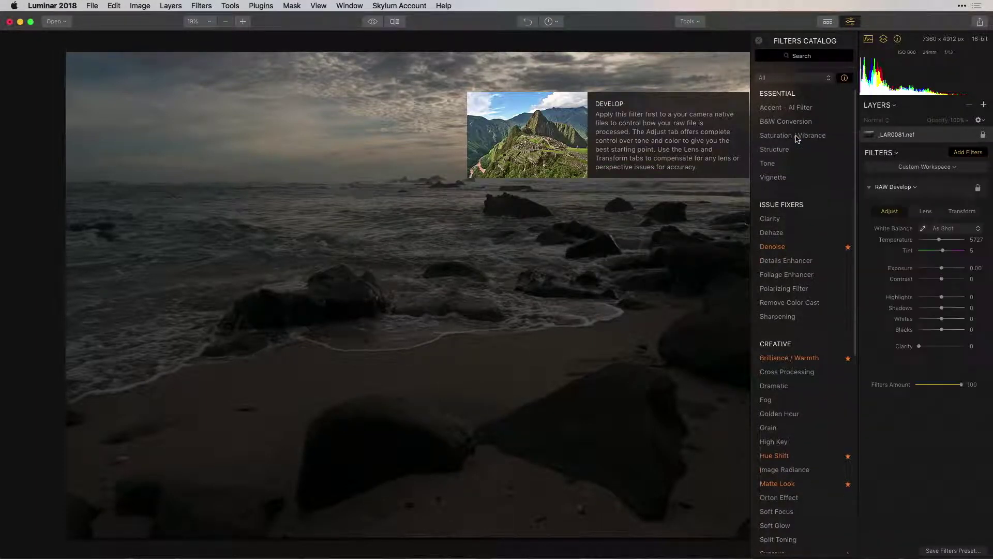
pyautogui.click(758, 42)
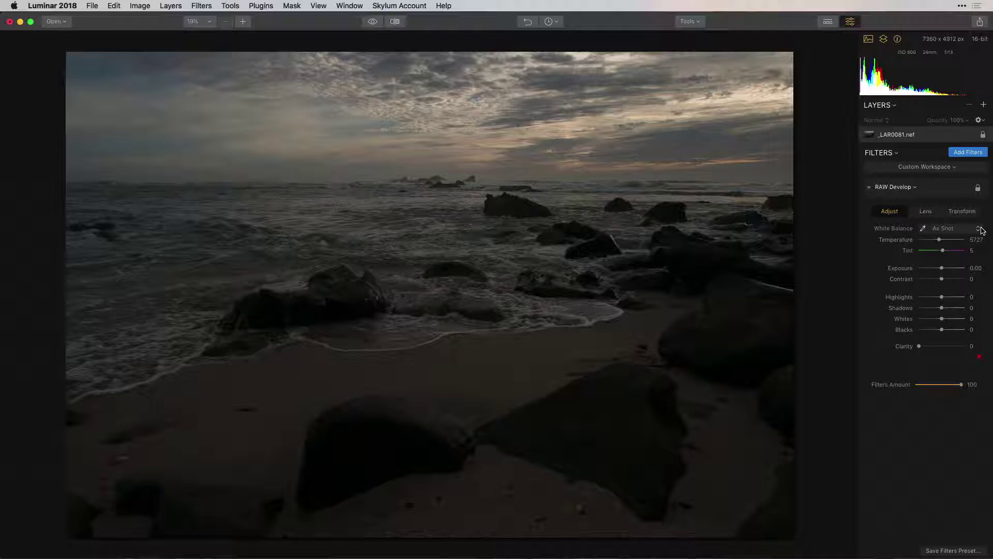
# Try the Cloudy preset and Temperature slider, then eyedrop a neutral spot for 4864, tint 5.
pyautogui.click(982, 231)
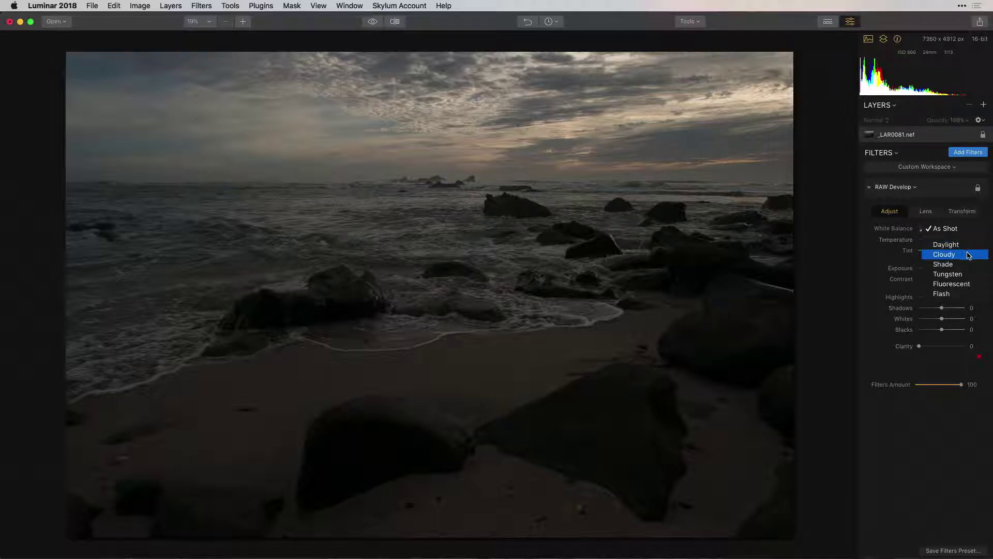
pyautogui.click(969, 256)
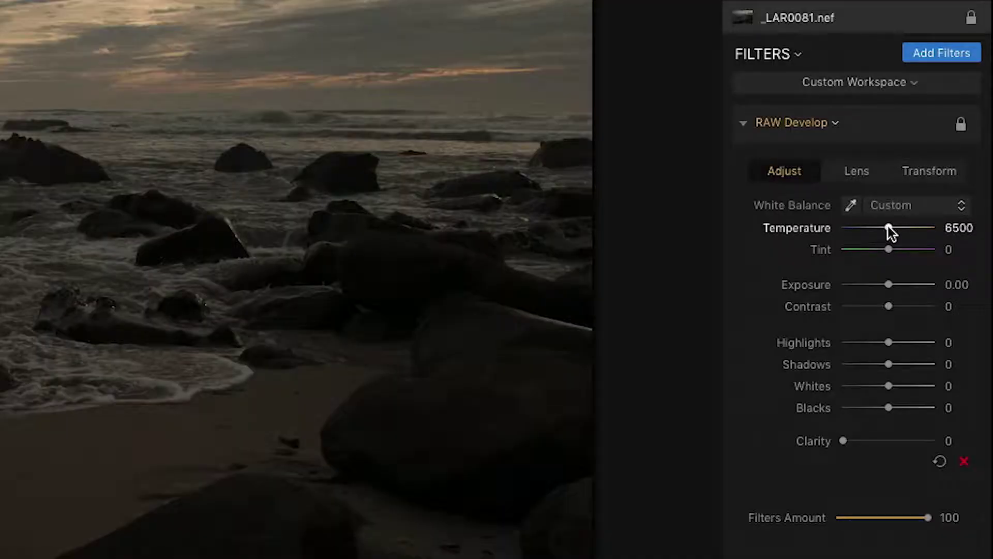
pyautogui.moveTo(888, 227); pyautogui.dragTo(927, 228)
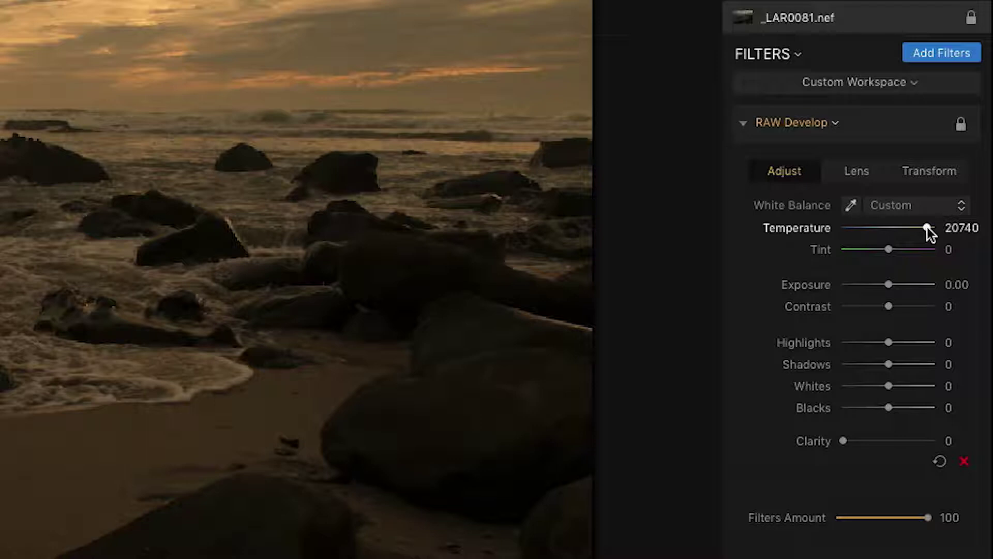
pyautogui.moveTo(927, 228); pyautogui.dragTo(868, 226)
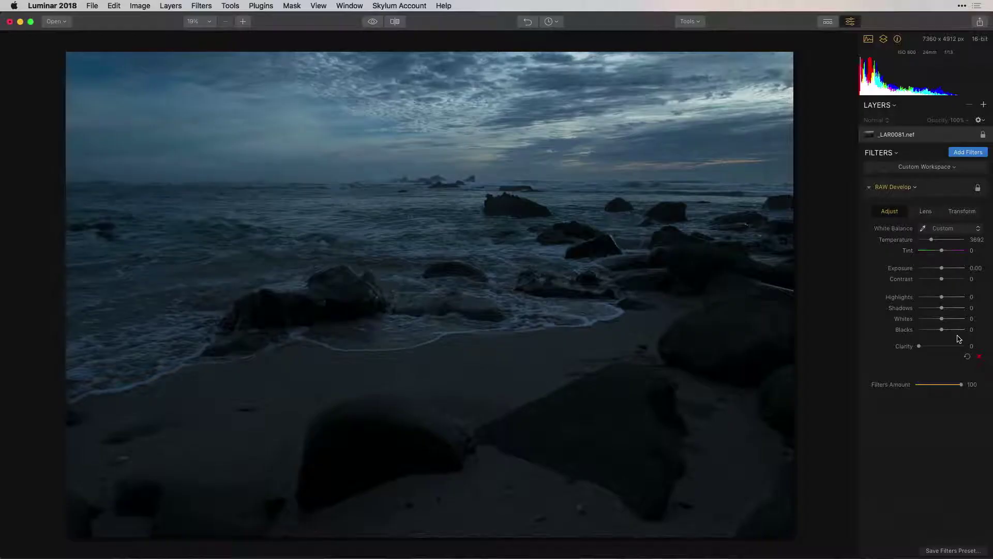
pyautogui.moveTo(932, 240); pyautogui.dragTo(937, 241)
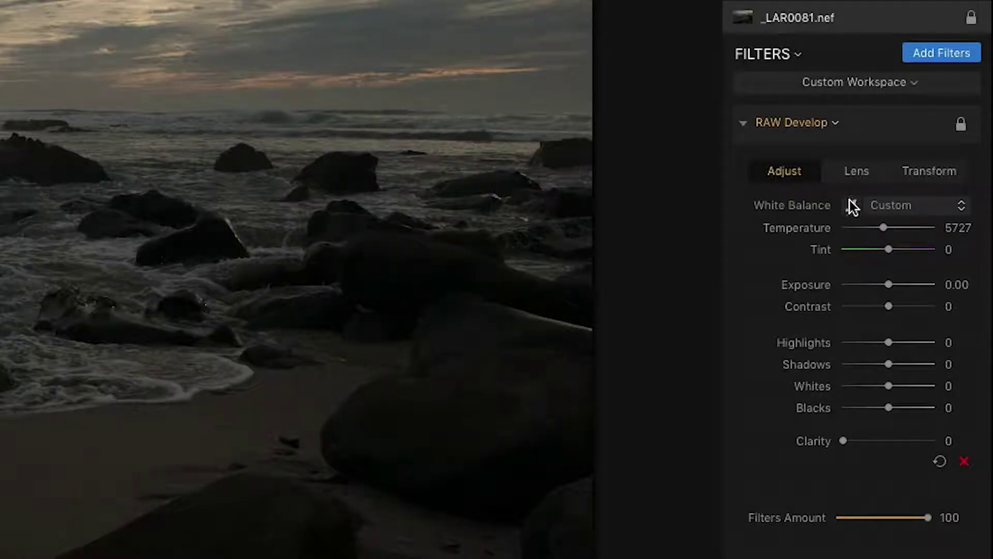
pyautogui.click(852, 207)
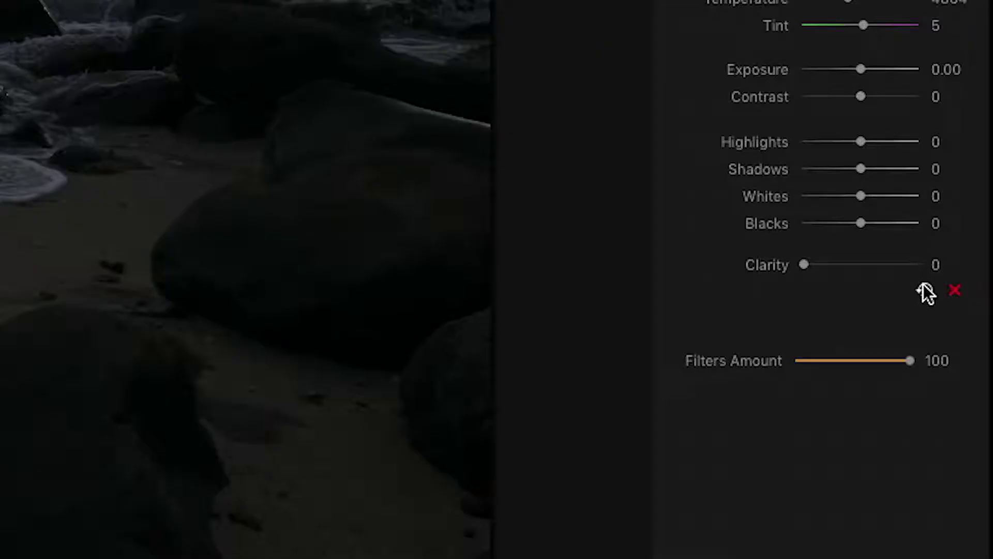
# Reset RAW Develop to As Shot (5727, tint 5) and try raising and lowering Exposure.
pyautogui.click(967, 356)
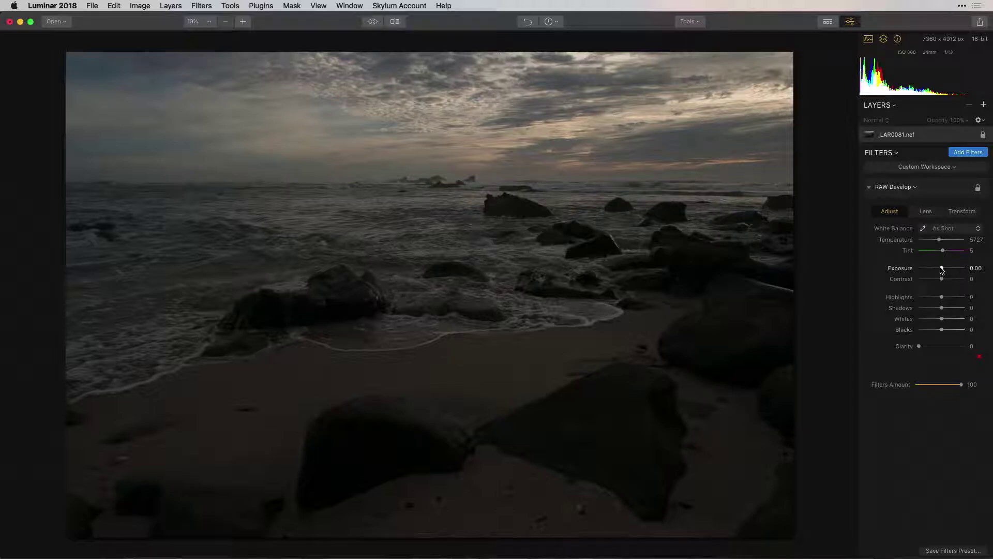
pyautogui.moveTo(943, 269); pyautogui.dragTo(953, 272)
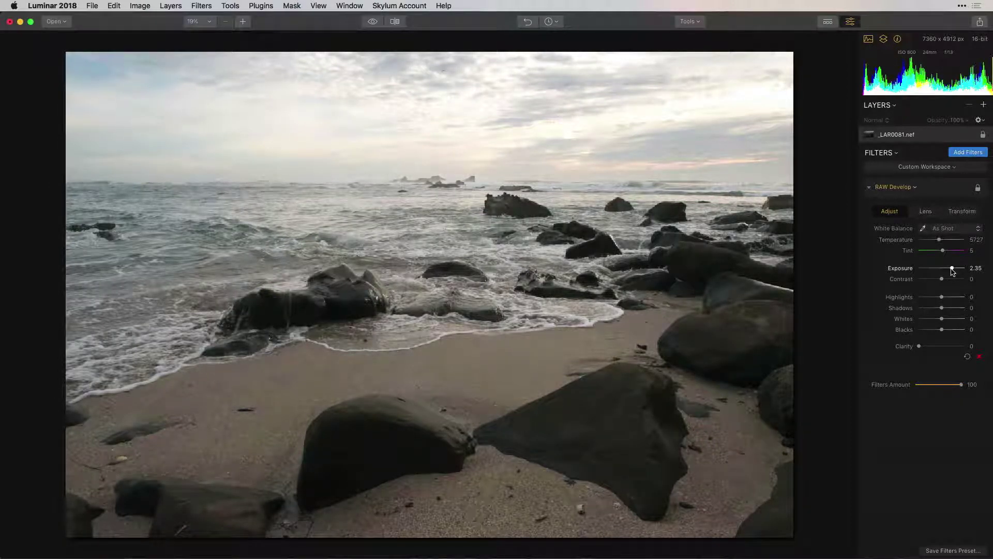
pyautogui.moveTo(953, 271); pyautogui.dragTo(925, 273)
# Reset Exposure to 0.00, test then reset Highlights, and raise Shadows to 100.
pyautogui.doubleClick(925, 269)
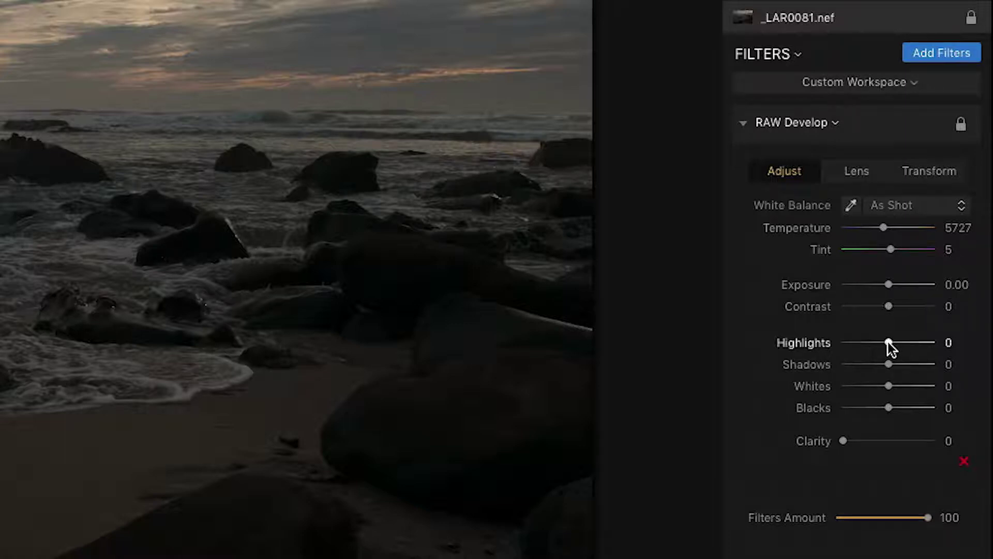
pyautogui.moveTo(888, 342); pyautogui.dragTo(821, 341)
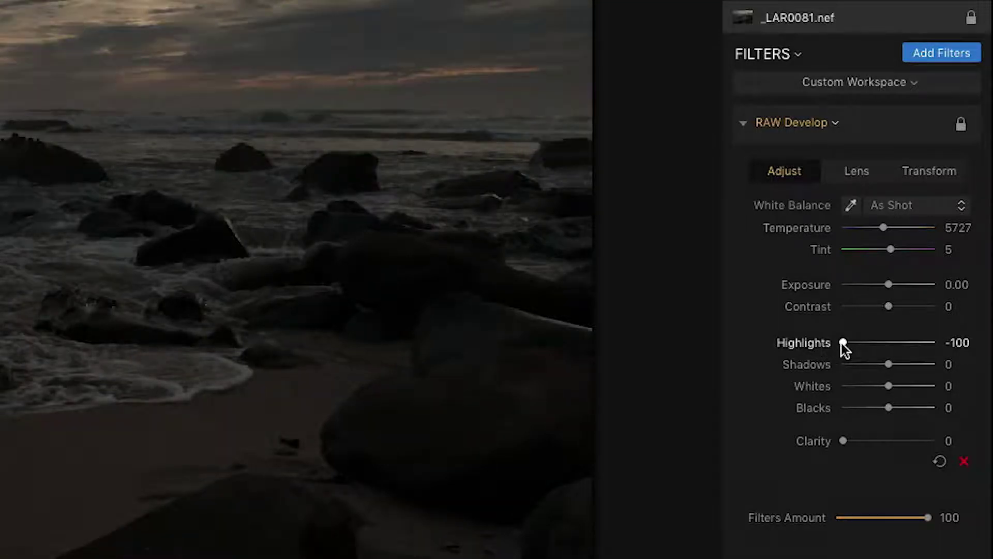
pyautogui.doubleClick(842, 343)
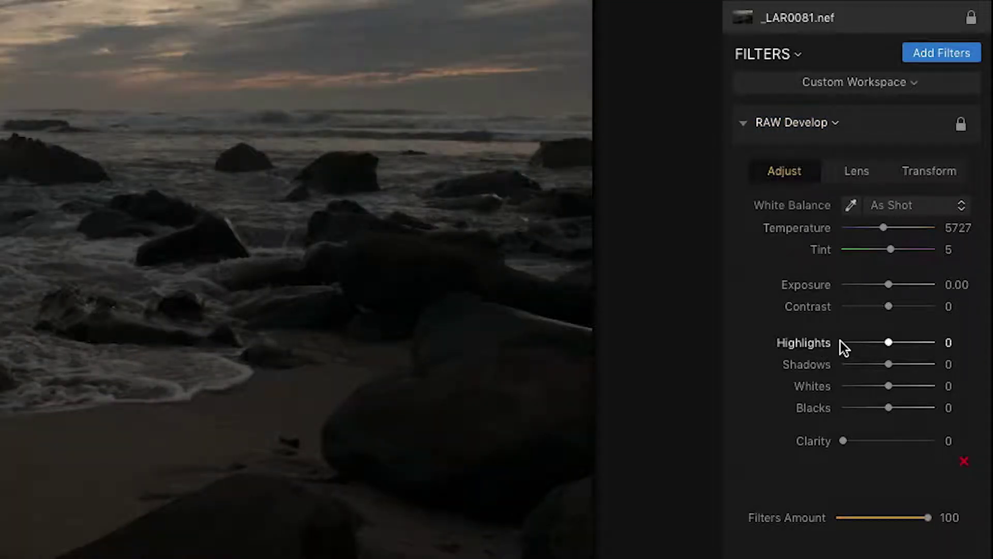
pyautogui.moveTo(890, 365); pyautogui.dragTo(939, 365)
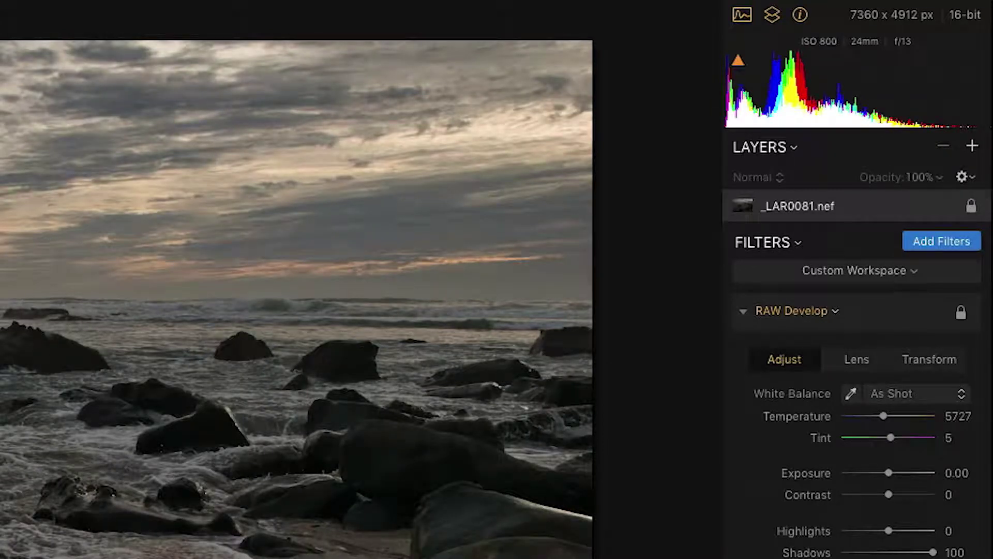
# Set Exposure 0.63, Whites 23 and Blacks -72 with clipping warnings on, then turn them off.
pyautogui.click(976, 62)
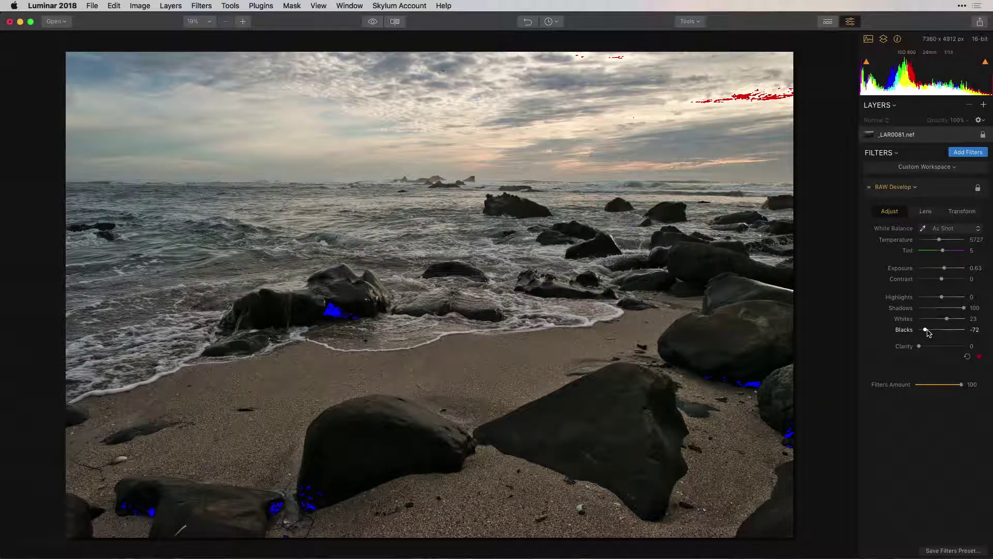
pyautogui.click(867, 62)
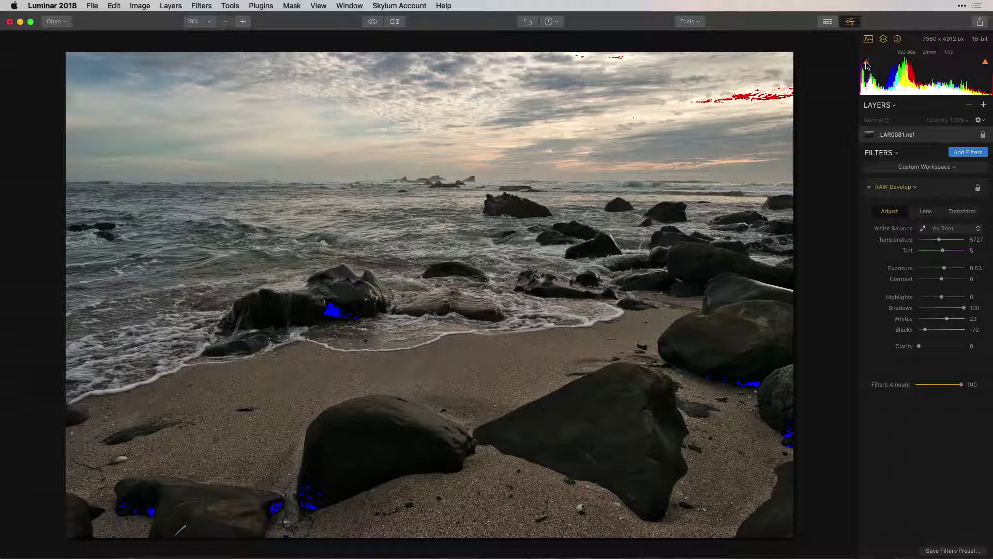
pyautogui.click(985, 62)
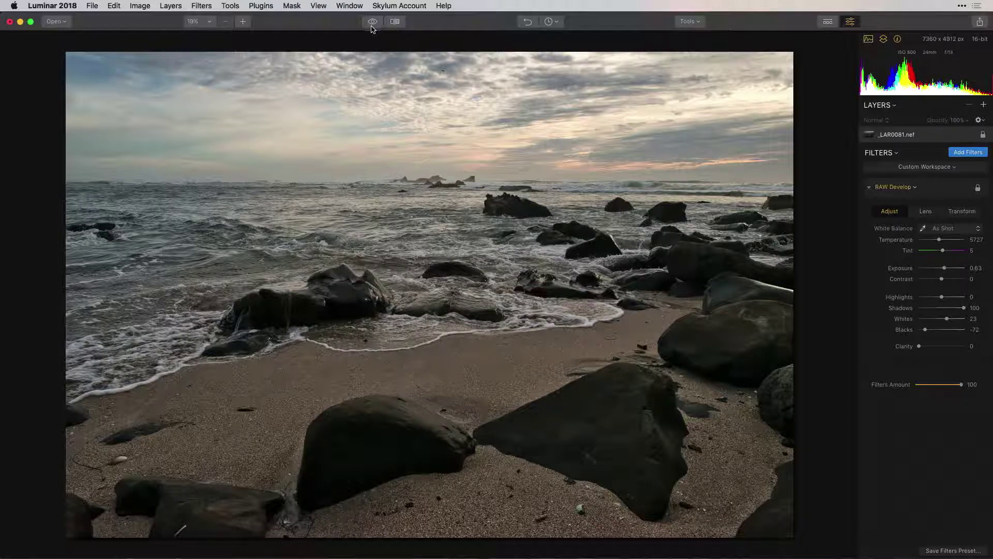
pyautogui.click(373, 23)
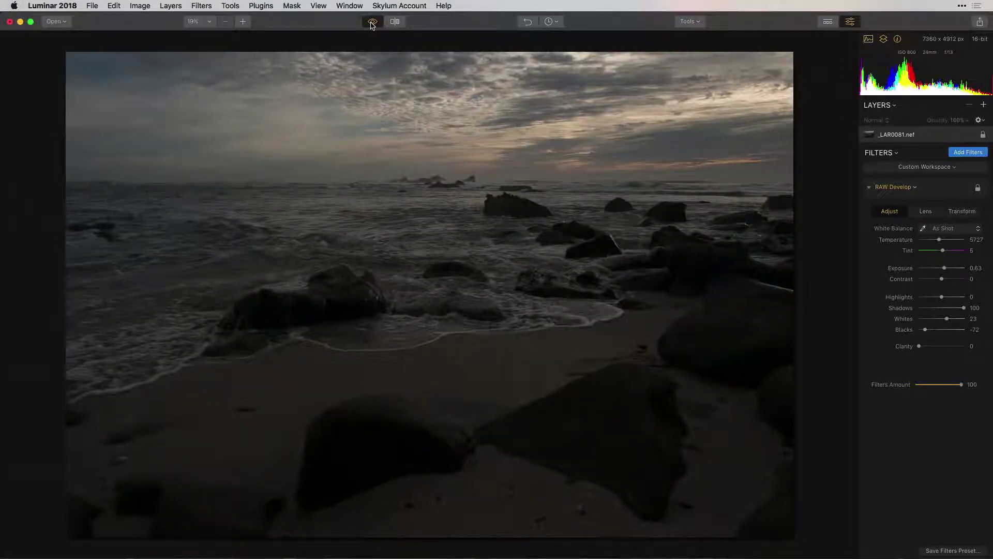
pyautogui.click(373, 23)
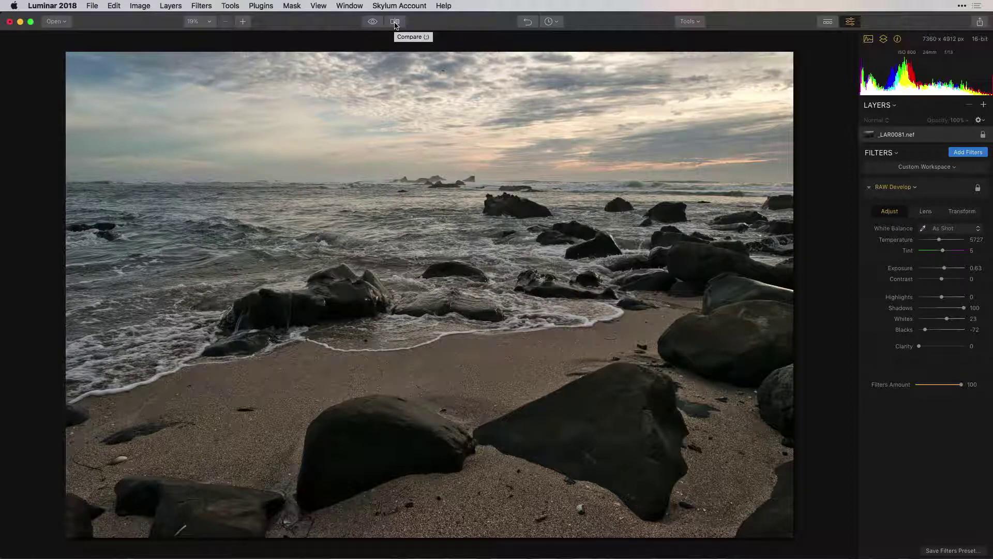
pyautogui.click(395, 22)
pyautogui.moveTo(444, 32); pyautogui.dragTo(268, 31)
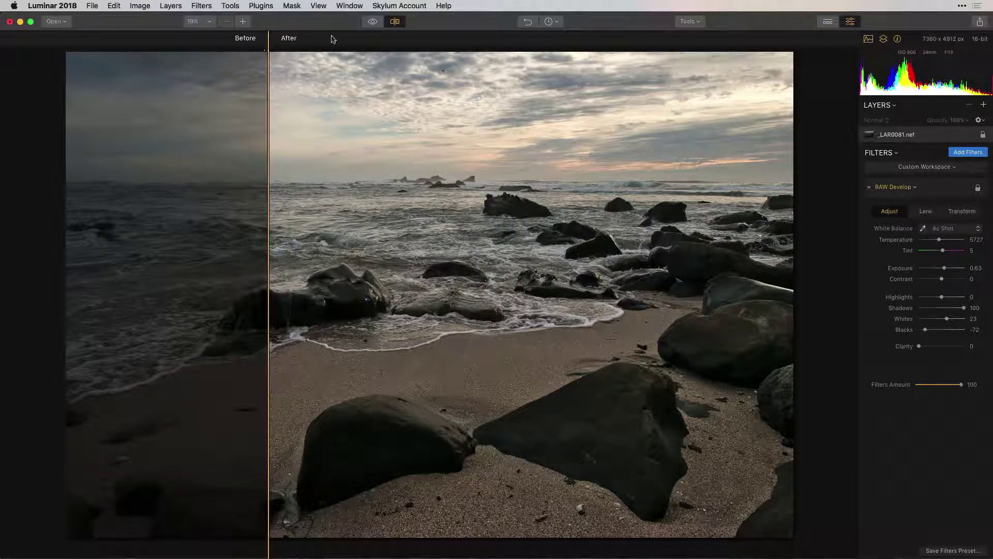
pyautogui.click(396, 21)
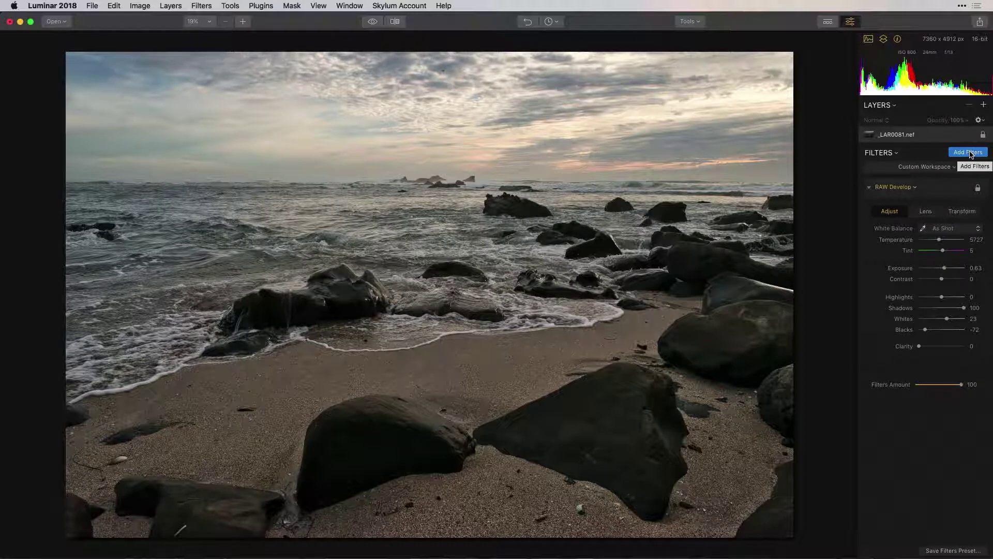
# Add the Brilliance / Warmth filter from the Filters Catalog.
pyautogui.click(968, 152)
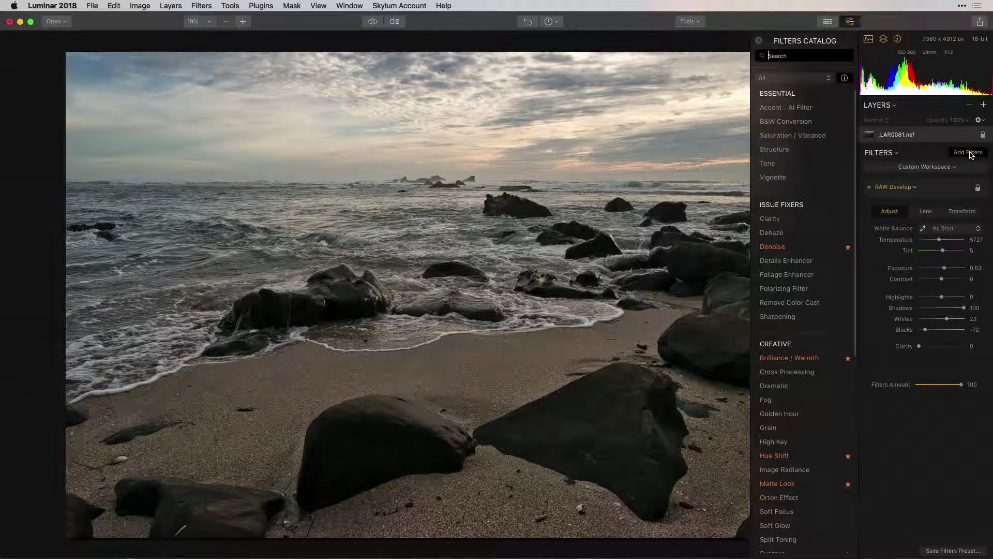
pyautogui.click(805, 365)
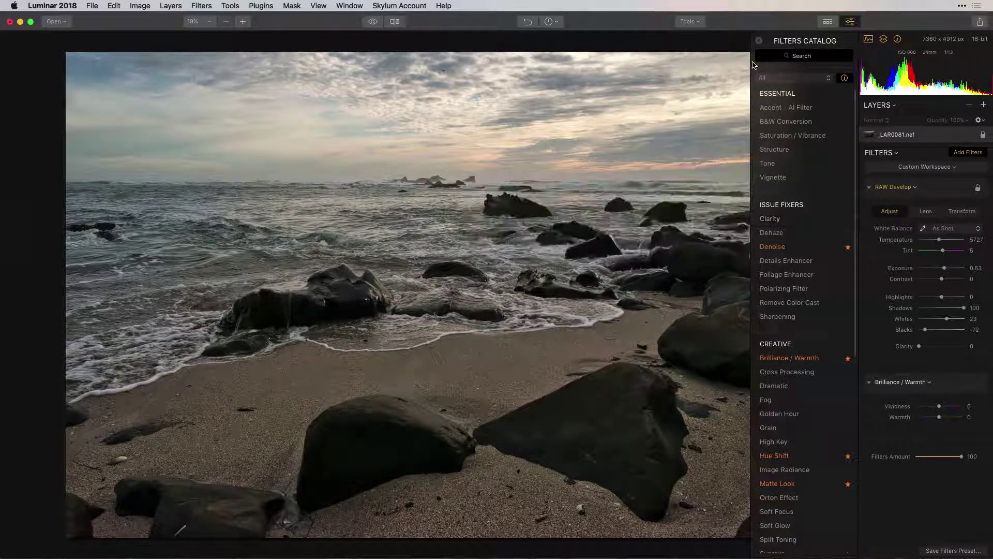
pyautogui.click(759, 40)
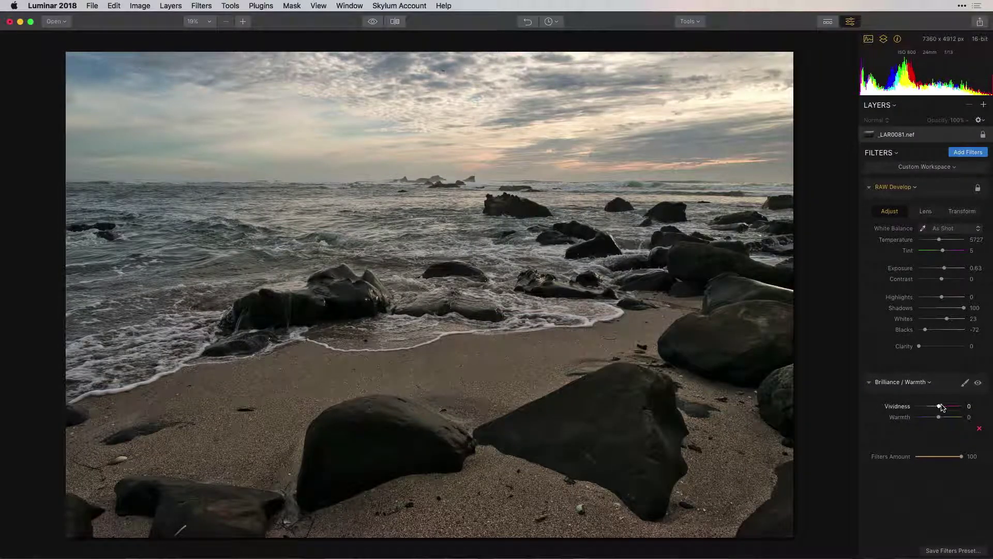
# Set Vividness to 33 and Warmth to 43, toggling the filter off and on to compare.
pyautogui.moveTo(939, 407); pyautogui.dragTo(949, 419)
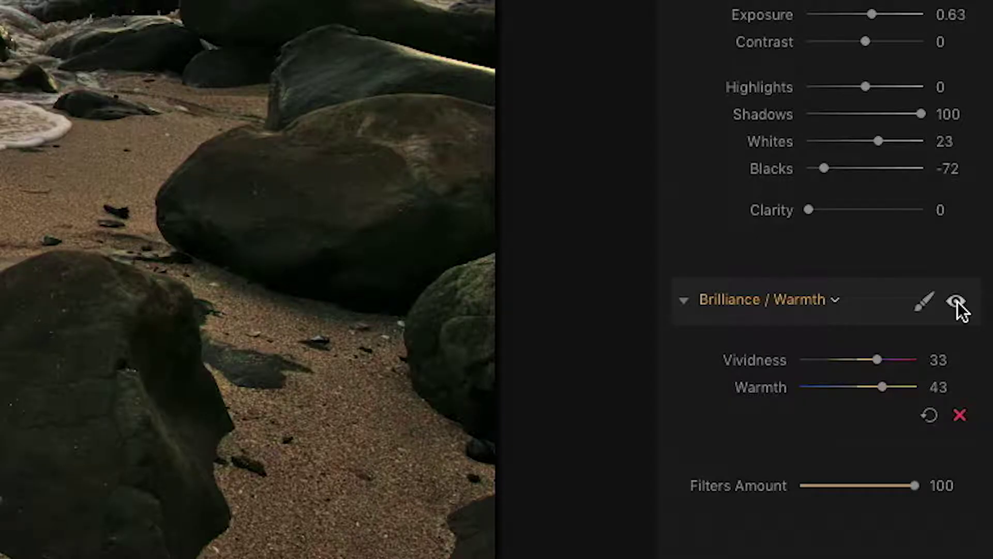
pyautogui.click(978, 383)
pyautogui.click(957, 301)
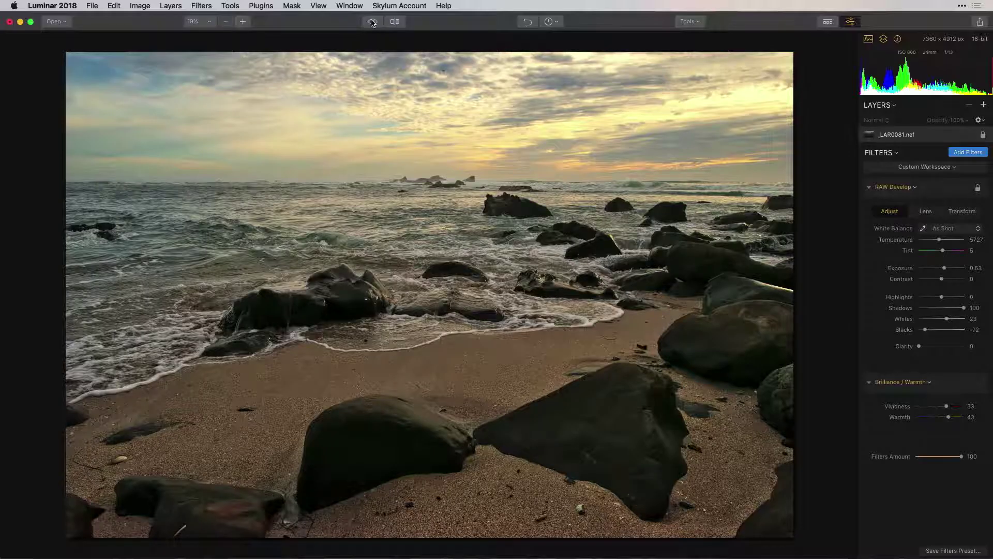
# Compare the beach edit against the unedited original with the before/after toggle.
pyautogui.click(373, 21)
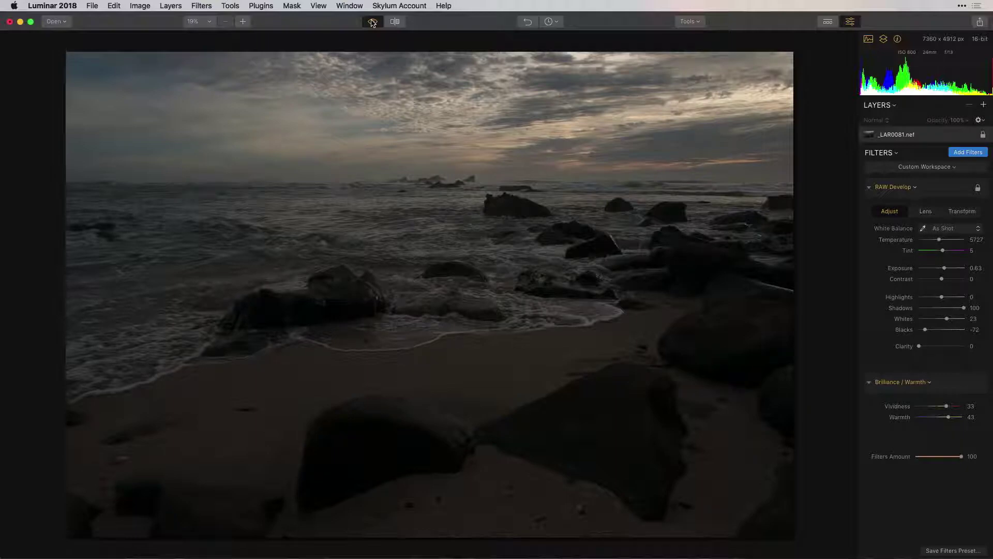
pyautogui.click(372, 22)
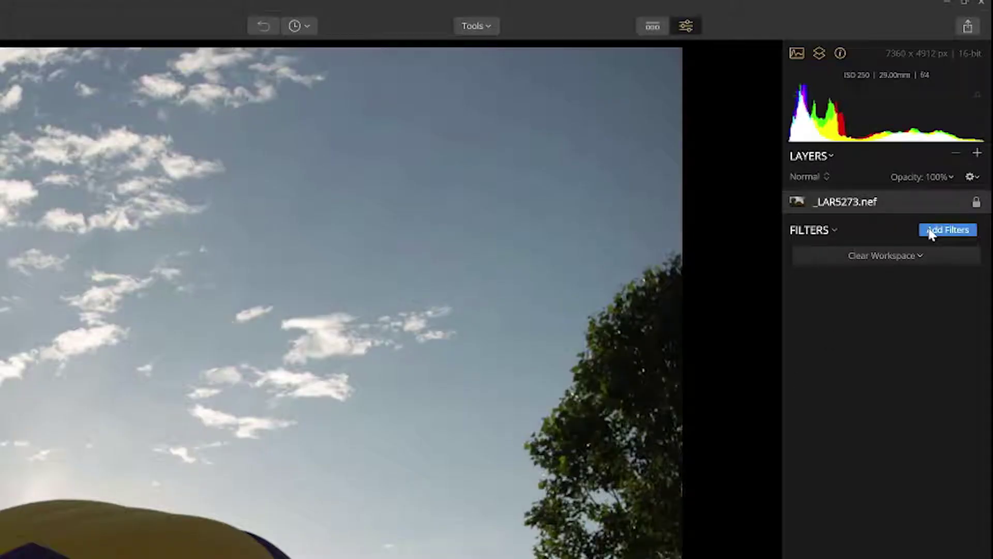
# Add RAW Develop from the Essential section of the Filters Catalog to the balloon photo.
pyautogui.click(962, 120)
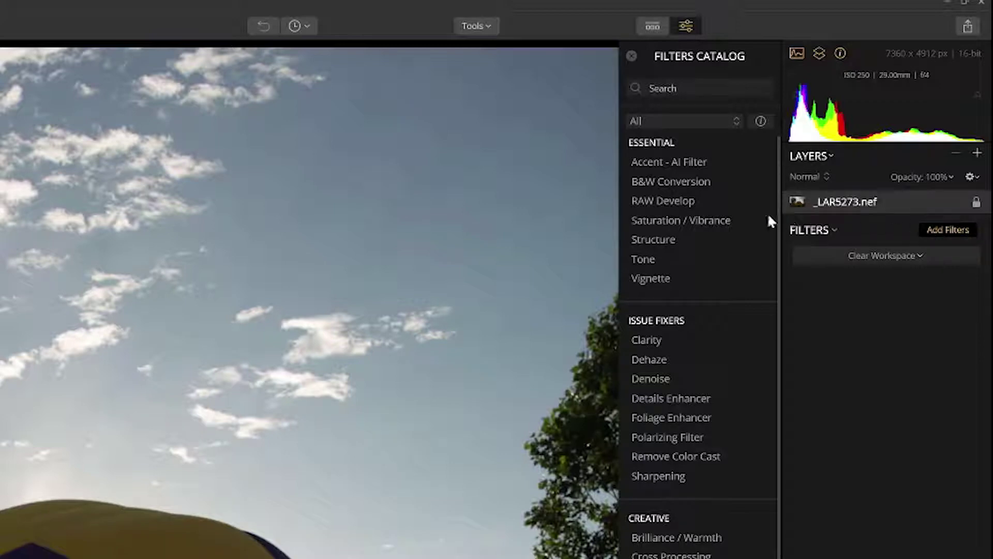
pyautogui.click(672, 202)
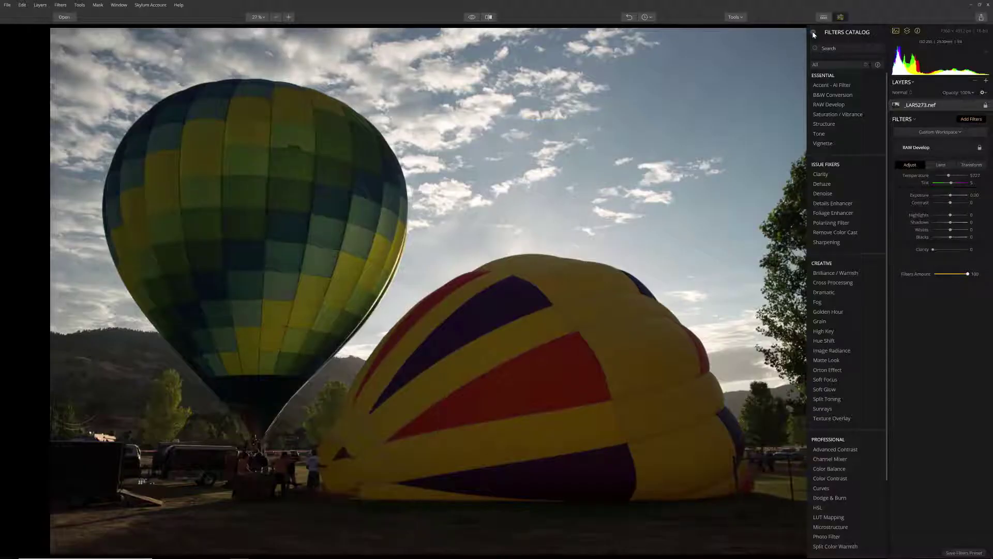
pyautogui.click(813, 33)
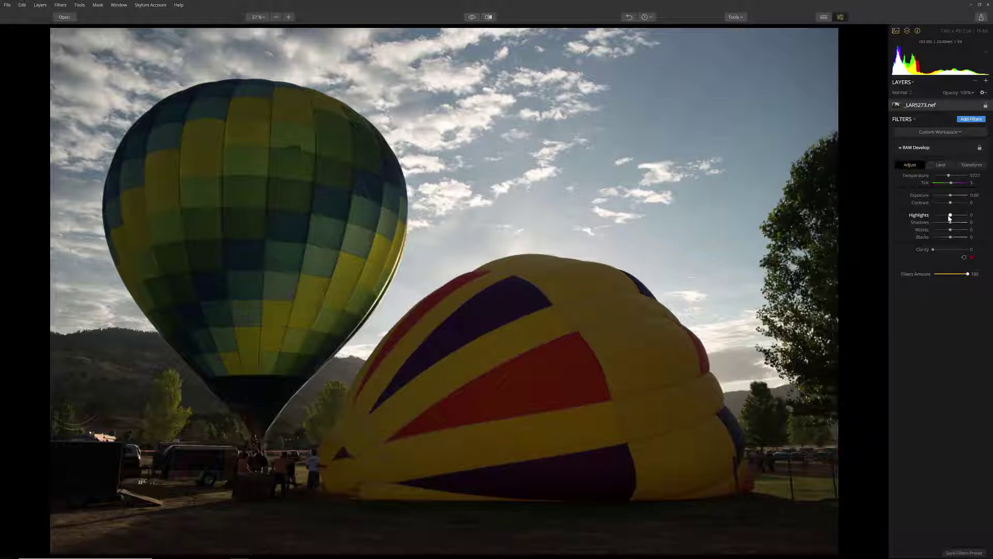
# Drag Highlights to -100 and Shadows to 100 on the balloon photo.
pyautogui.moveTo(950, 216); pyautogui.dragTo(932, 215)
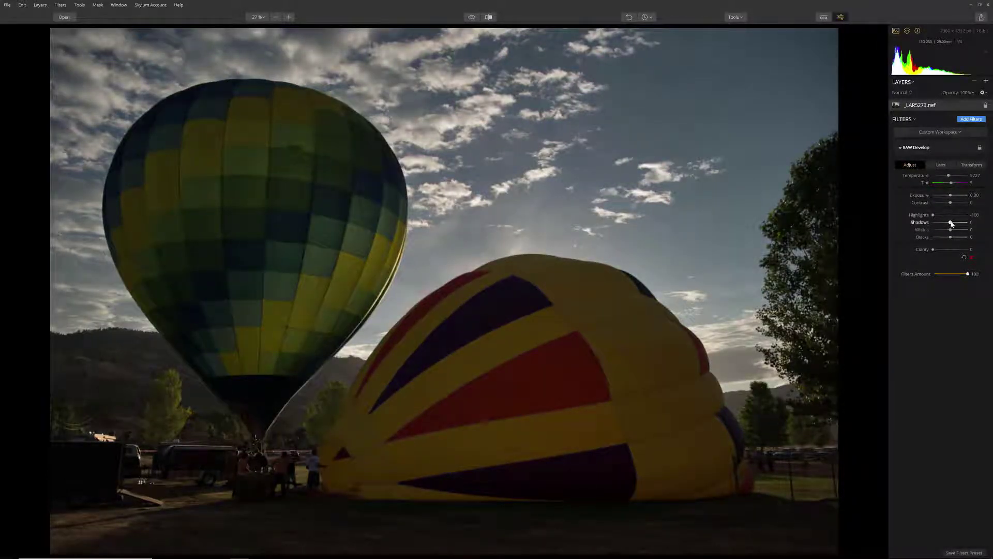
pyautogui.moveTo(951, 223); pyautogui.dragTo(971, 224)
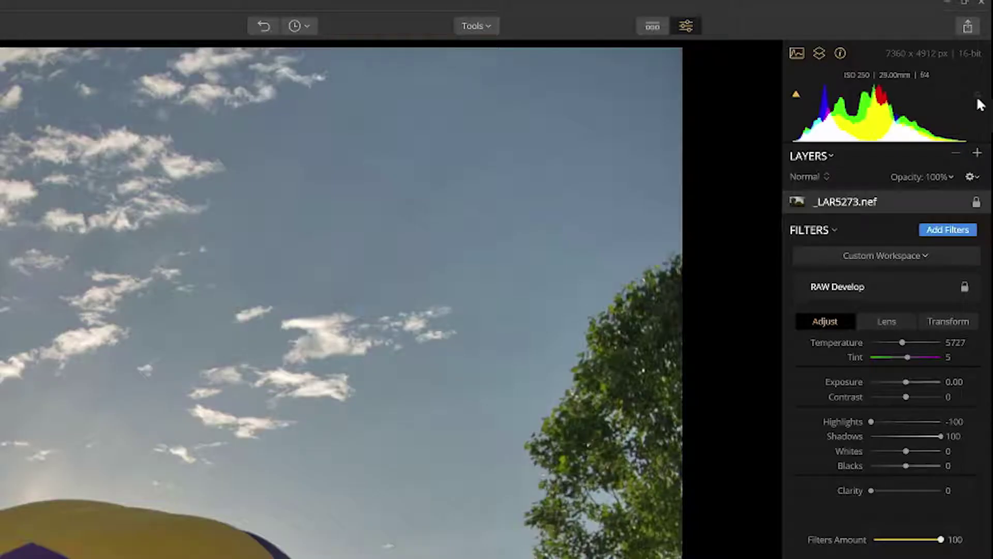
# With the highlight clipping warning on, set Whites to -100 and Blacks to -37.
pyautogui.click(977, 95)
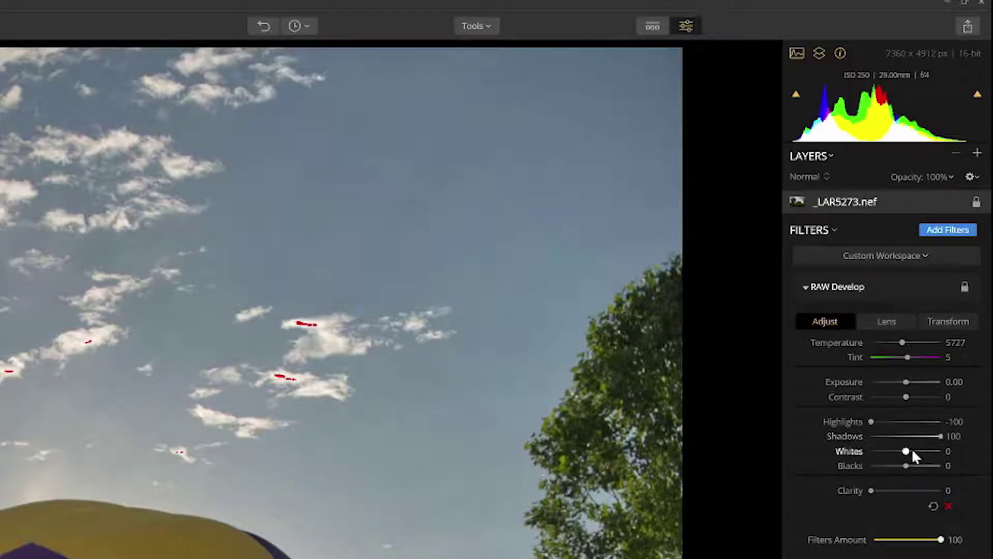
pyautogui.moveTo(906, 450); pyautogui.dragTo(857, 452)
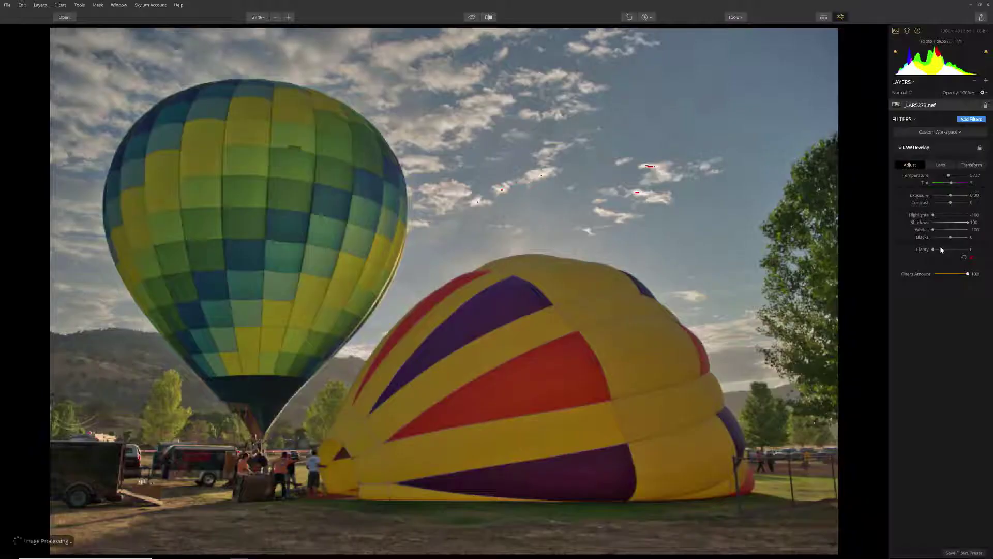
pyautogui.moveTo(951, 237)
pyautogui.mouseDown()
pyautogui.moveTo(927, 239)
pyautogui.moveTo(944, 238)
pyautogui.mouseUp()
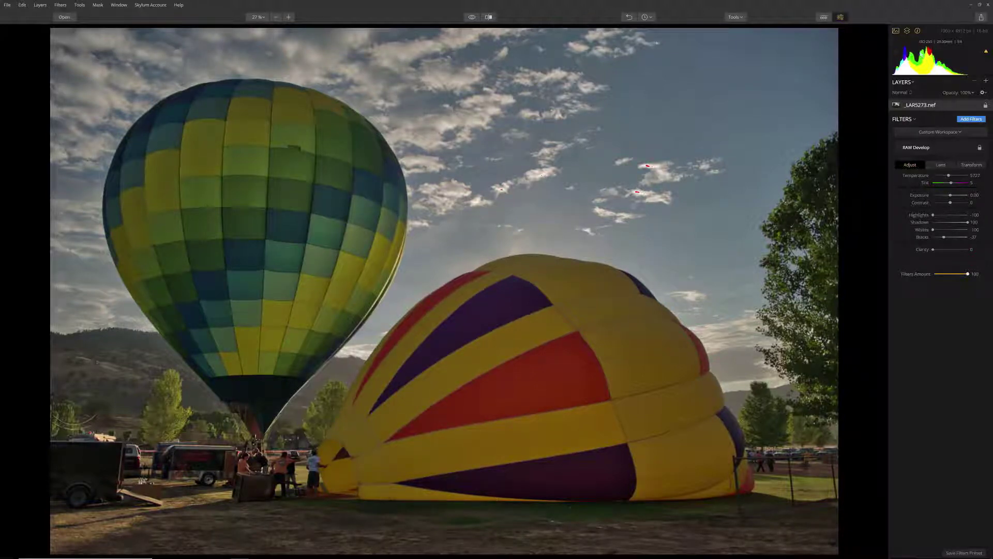
# Search the filters catalog for 'hsl' and add the HSL filter from Professional.
pyautogui.click(972, 120)
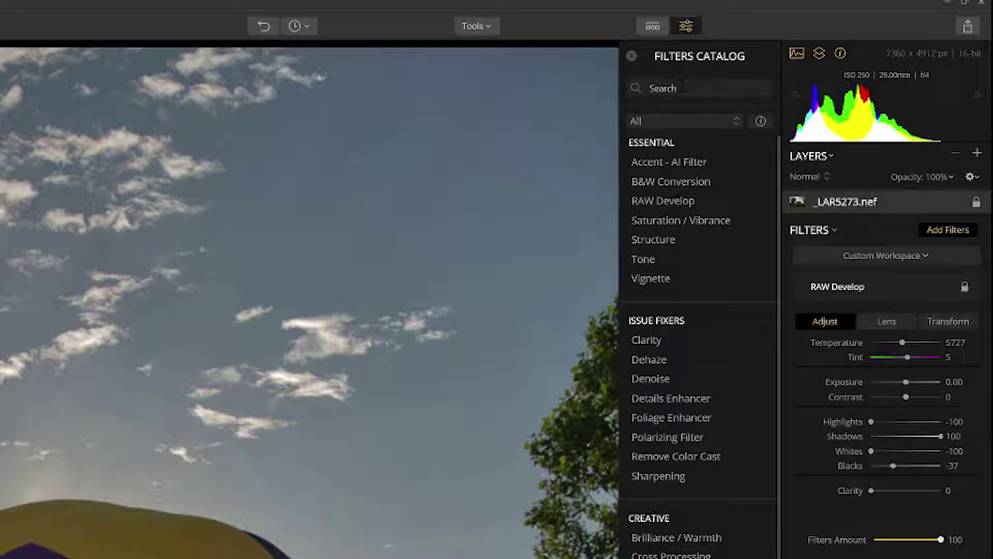
pyautogui.click(682, 87)
pyautogui.write('hsl')
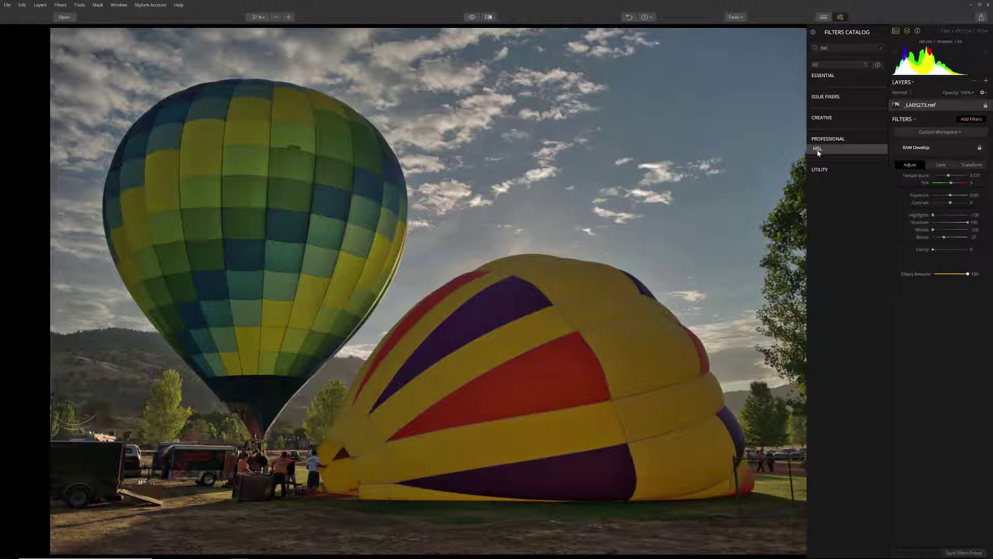
pyautogui.click(818, 150)
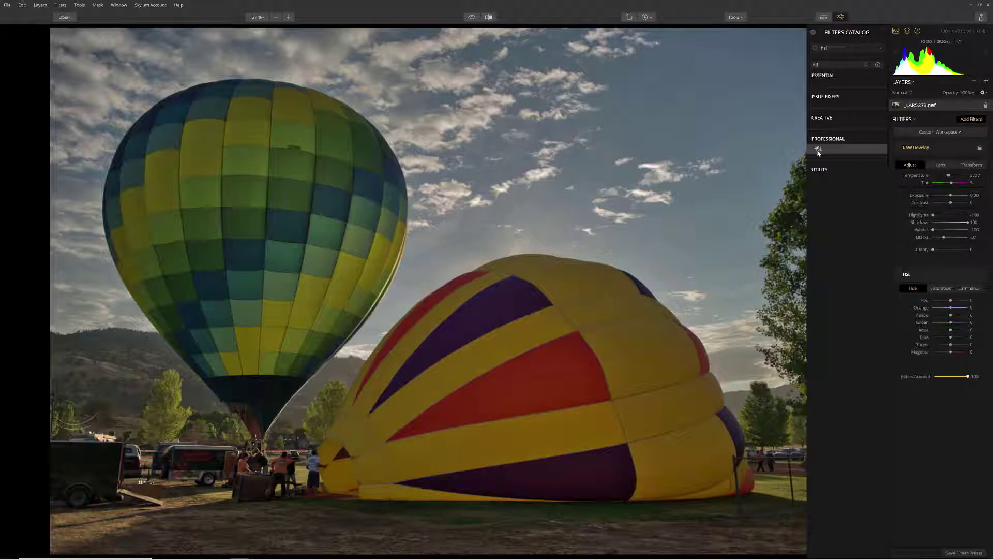
# Raise HSL luminance for Orange and Yellow to 100, toggling the effect to compare.
pyautogui.click(943, 290)
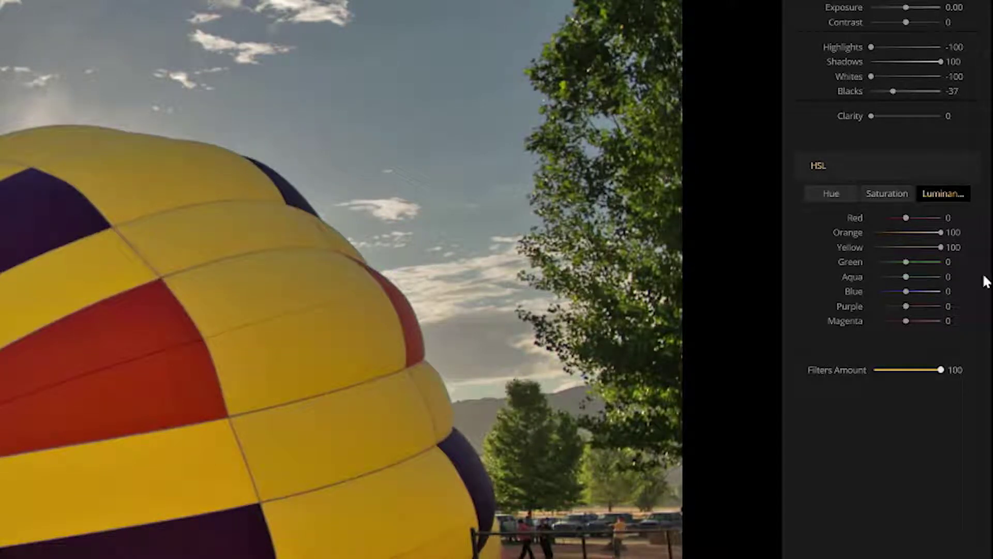
pyautogui.moveTo(968, 199)
pyautogui.click(967, 165)
pyautogui.click(966, 167)
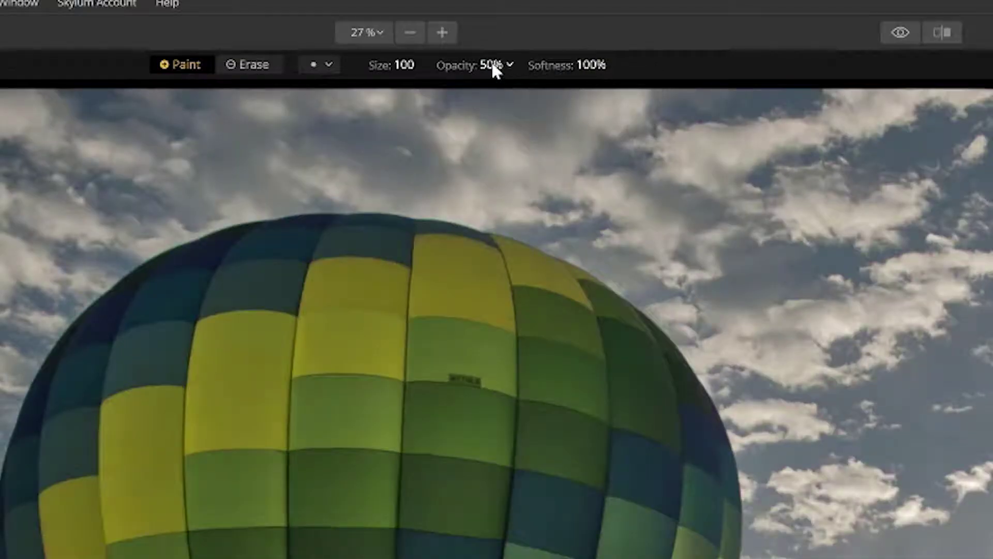
# Set the HSL mask brush opacity to 100% and enlarge the brush.
pyautogui.click(494, 66)
pyautogui.moveTo(510, 103); pyautogui.dragTo(569, 109)
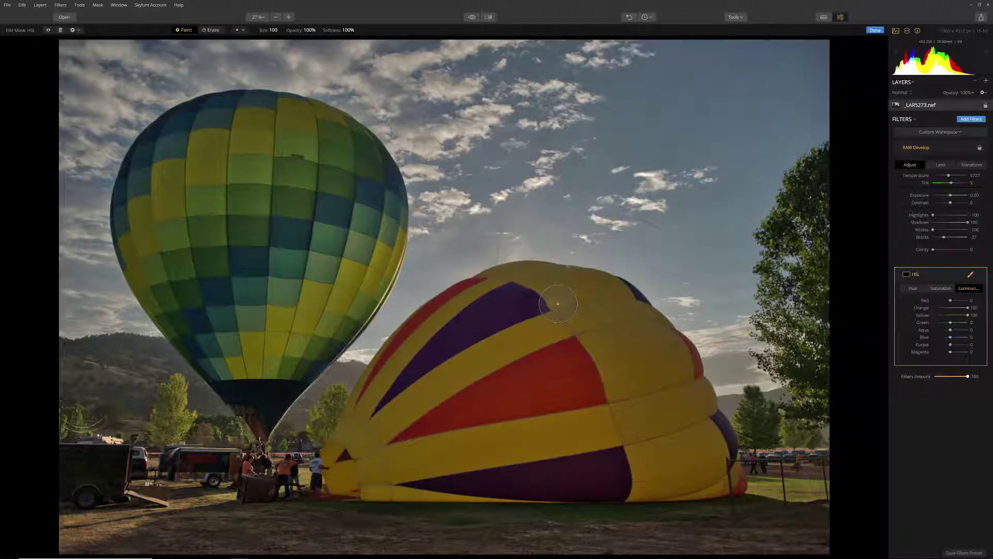
pyautogui.press(']')
pyautogui.press(']')
pyautogui.press(']')
pyautogui.press(']')
# Paint the HSL brightening over the yellow and green balloons, then toggle it to compare.
pyautogui.click(563, 319)
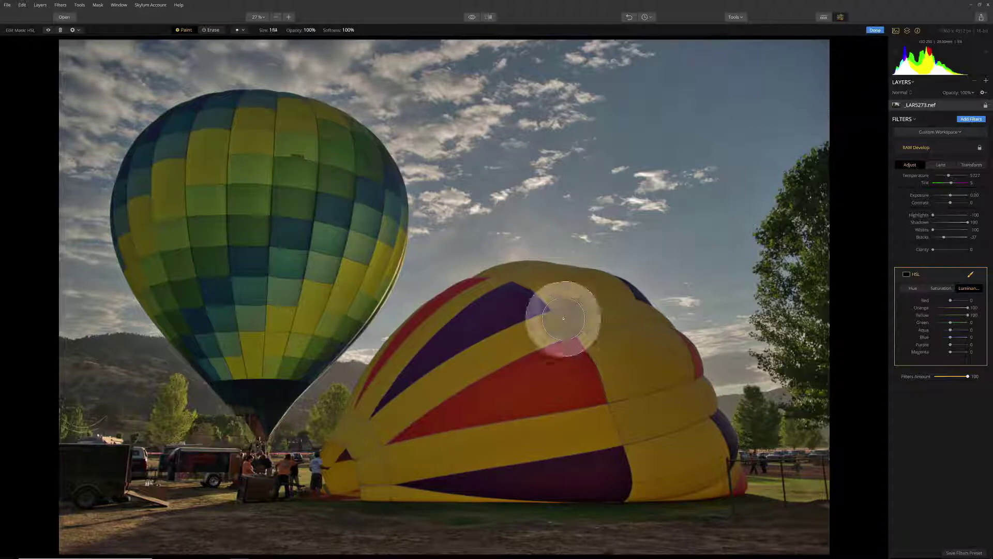
pyautogui.press(']')
pyautogui.press(']')
pyautogui.press(']')
pyautogui.press(']')
pyautogui.press(']')
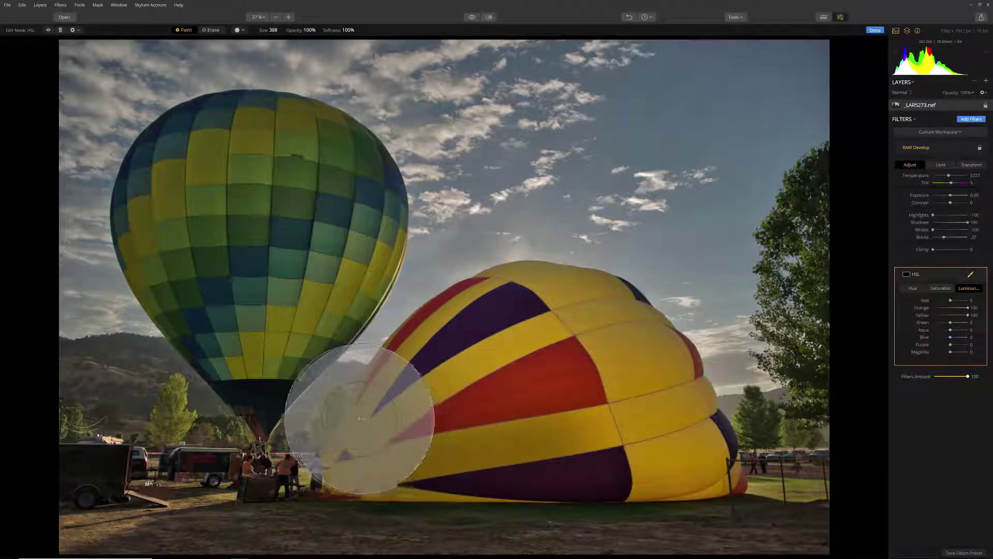
pyautogui.moveTo(361, 418); pyautogui.dragTo(377, 454)
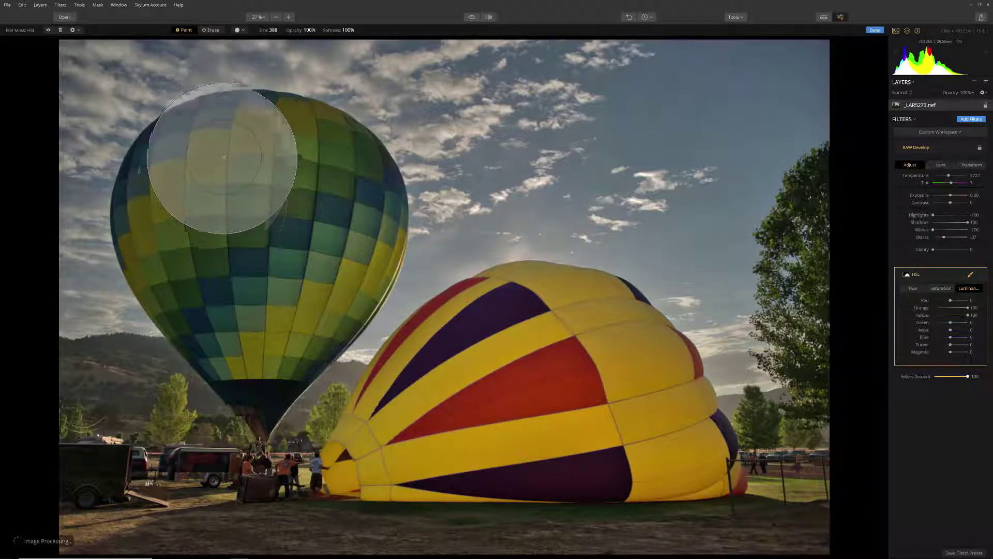
pyautogui.moveTo(224, 157)
pyautogui.mouseDown()
pyautogui.moveTo(212, 204)
pyautogui.moveTo(272, 141)
pyautogui.moveTo(276, 225)
pyautogui.moveTo(243, 129)
pyautogui.moveTo(180, 209)
pyautogui.moveTo(178, 291)
pyautogui.moveTo(280, 319)
pyautogui.moveTo(337, 205)
pyautogui.mouseUp()
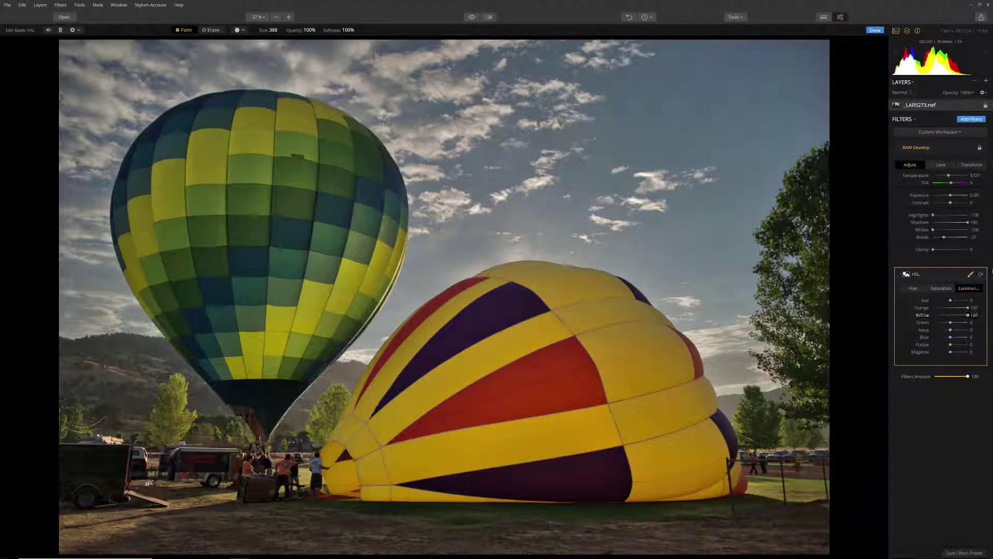
pyautogui.click(980, 276)
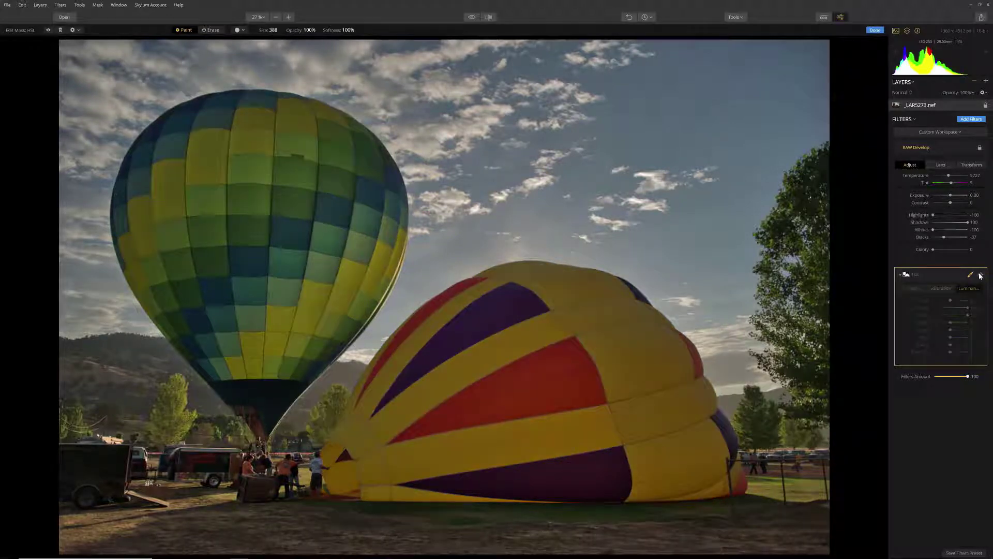
pyautogui.click(979, 275)
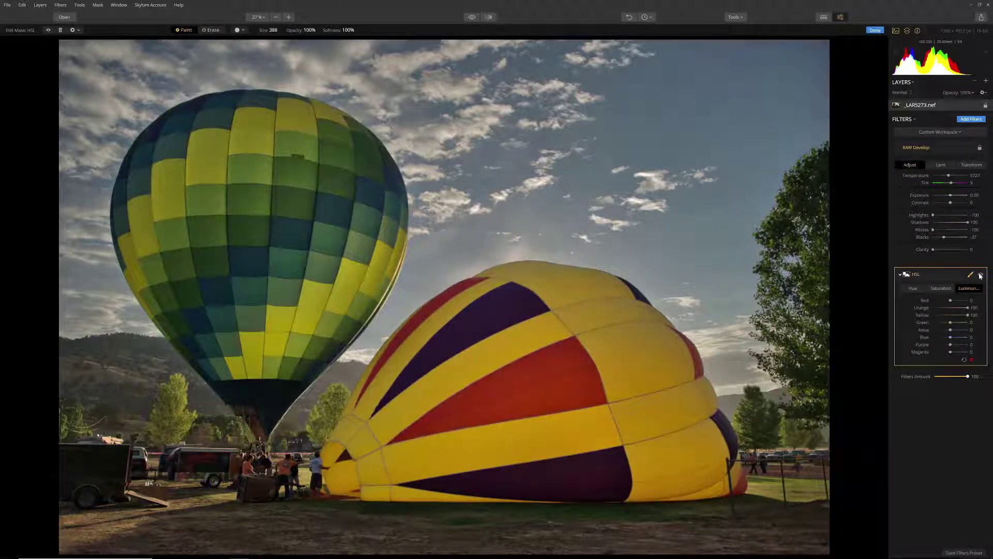